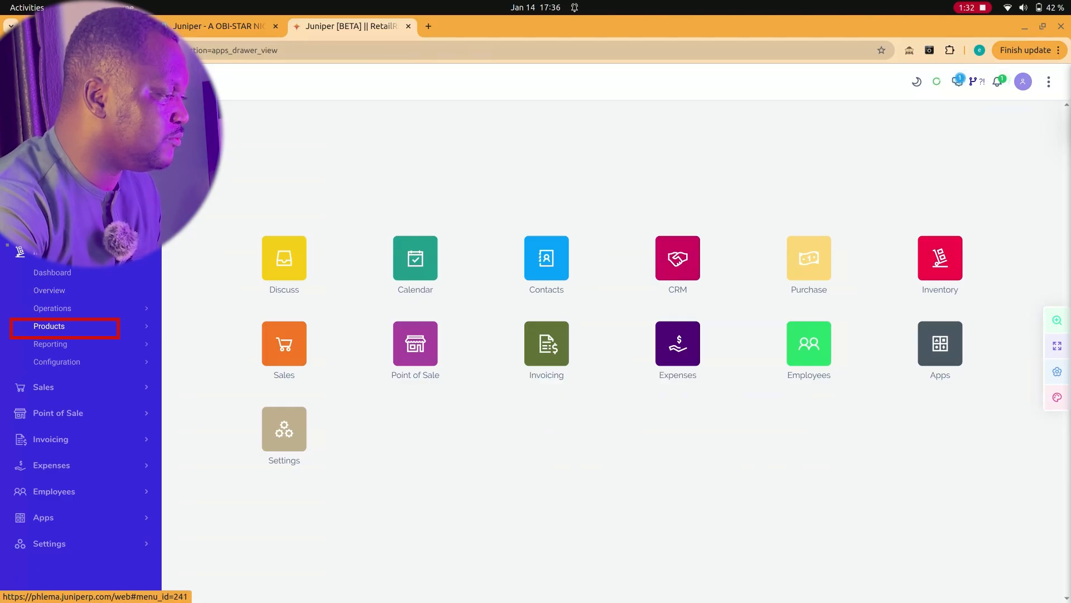
# Open the Inventory product list and start a new product named "Test Prodcut2"
pyautogui.click(49, 326)
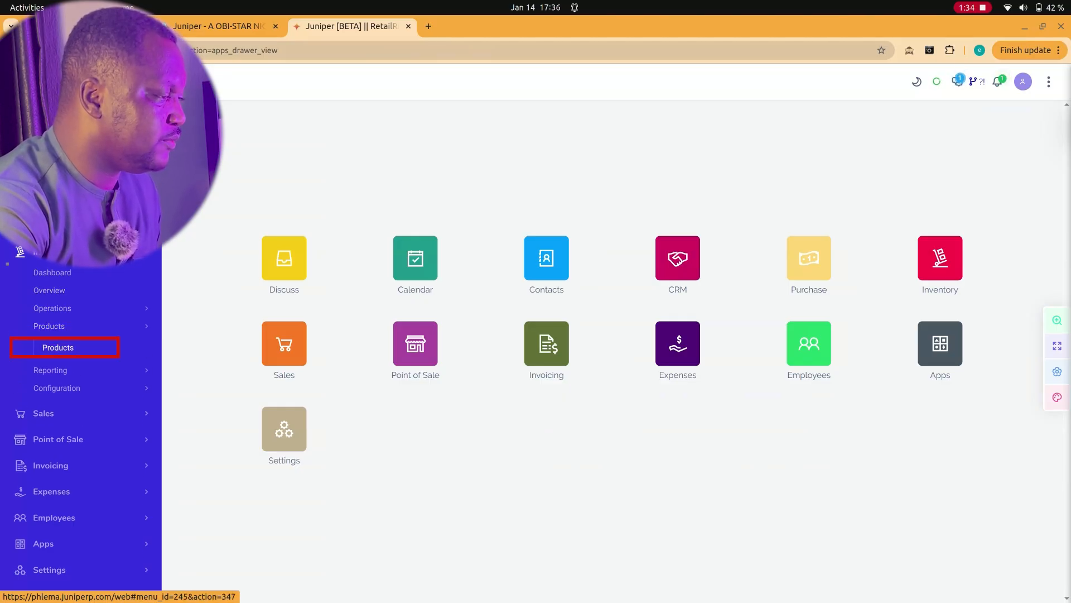
pyautogui.click(58, 347)
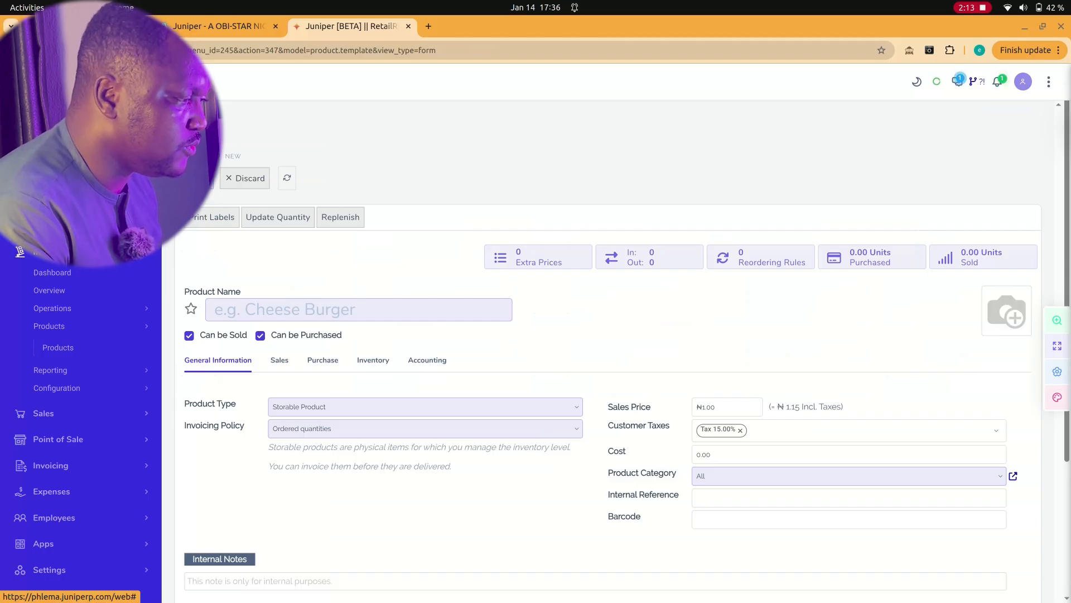
pyautogui.click(358, 310)
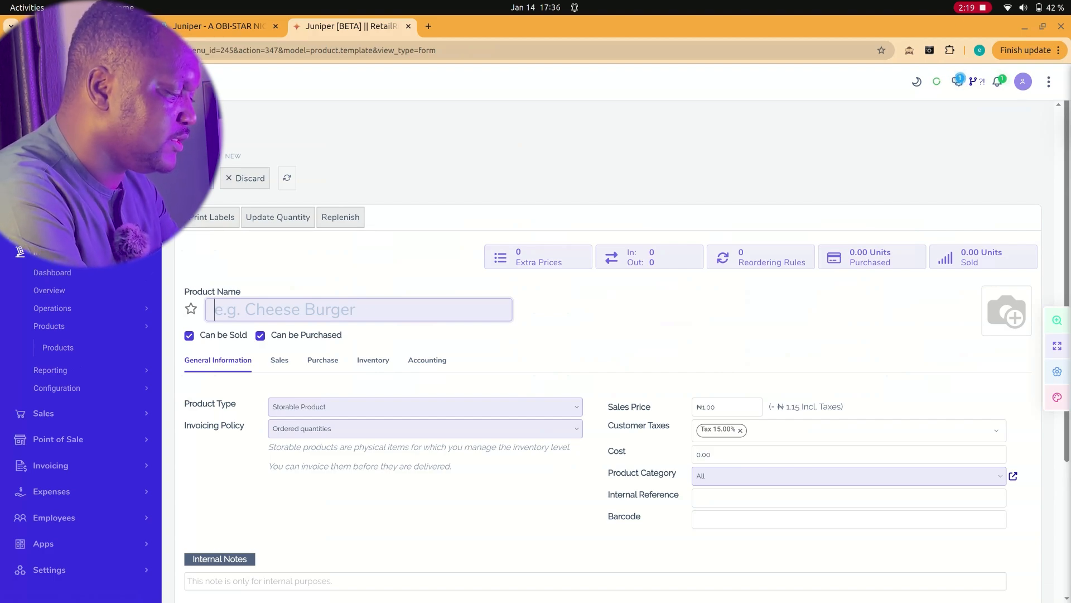
pyautogui.write('Test')
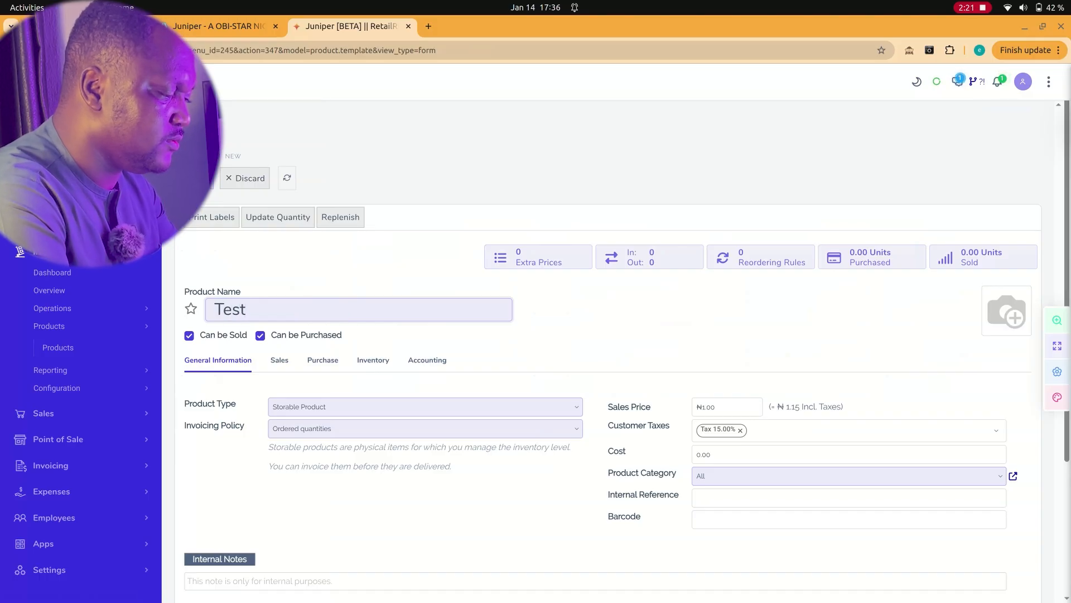
pyautogui.write(' Pro')
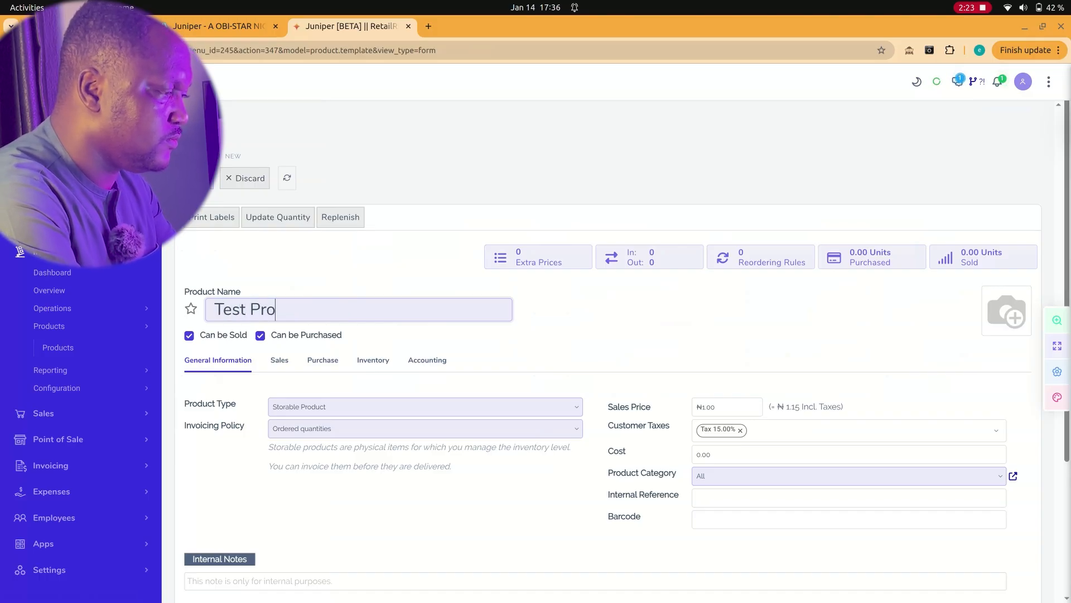
pyautogui.write('dcut')
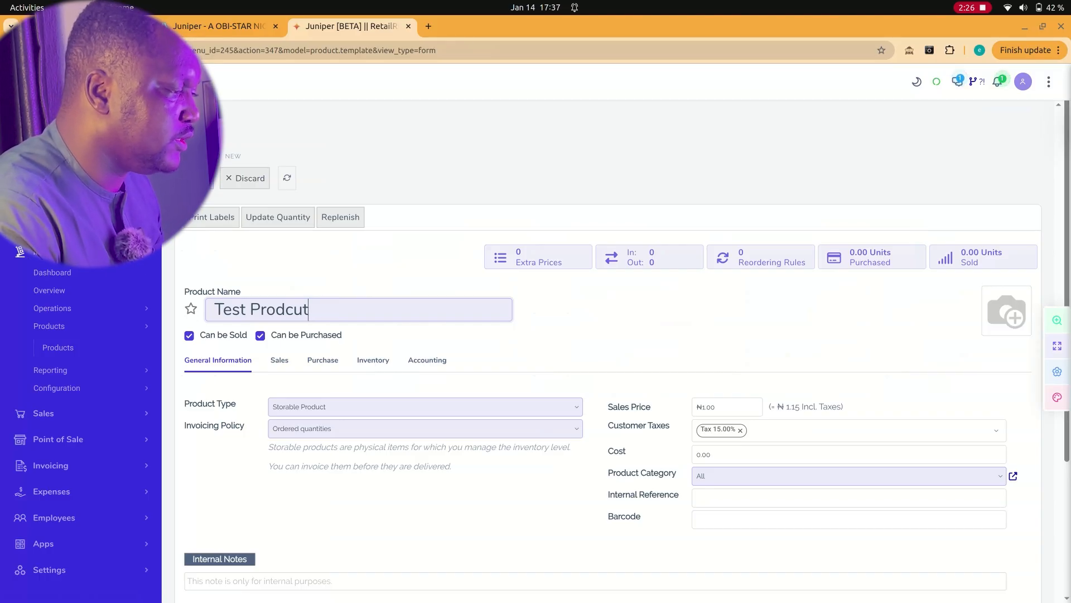
pyautogui.write('2')
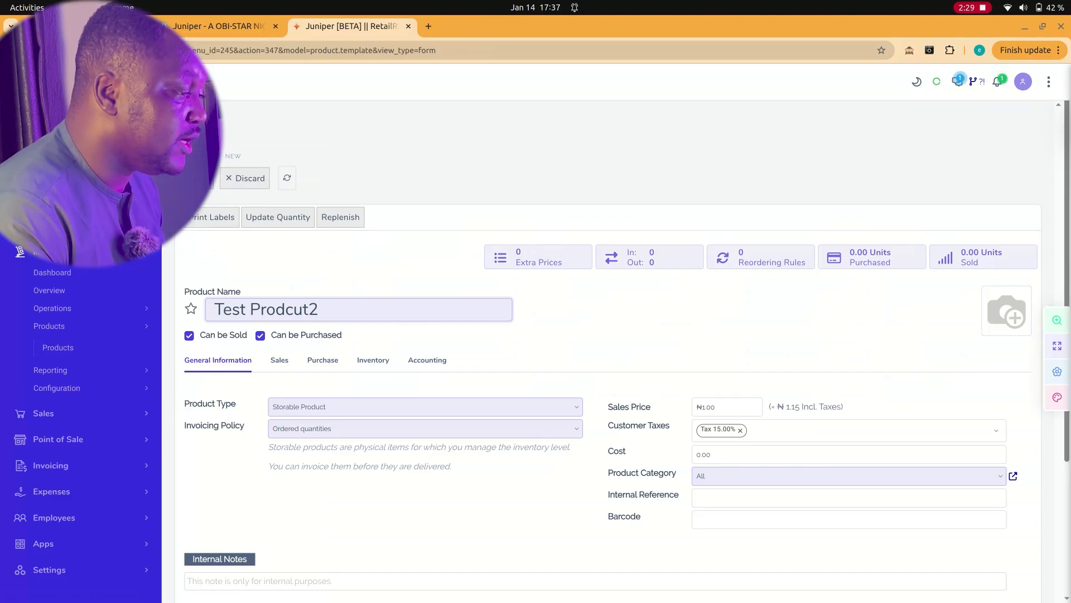
# Review the available product type and invoicing policy options without changing either one
pyautogui.click(425, 407)
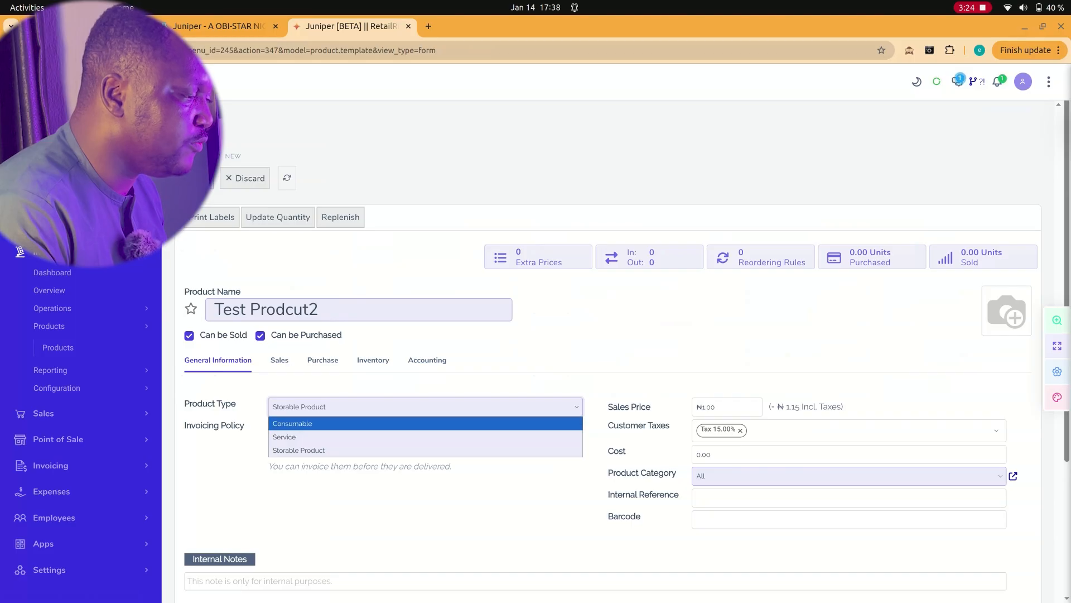
pyautogui.press('Escape')
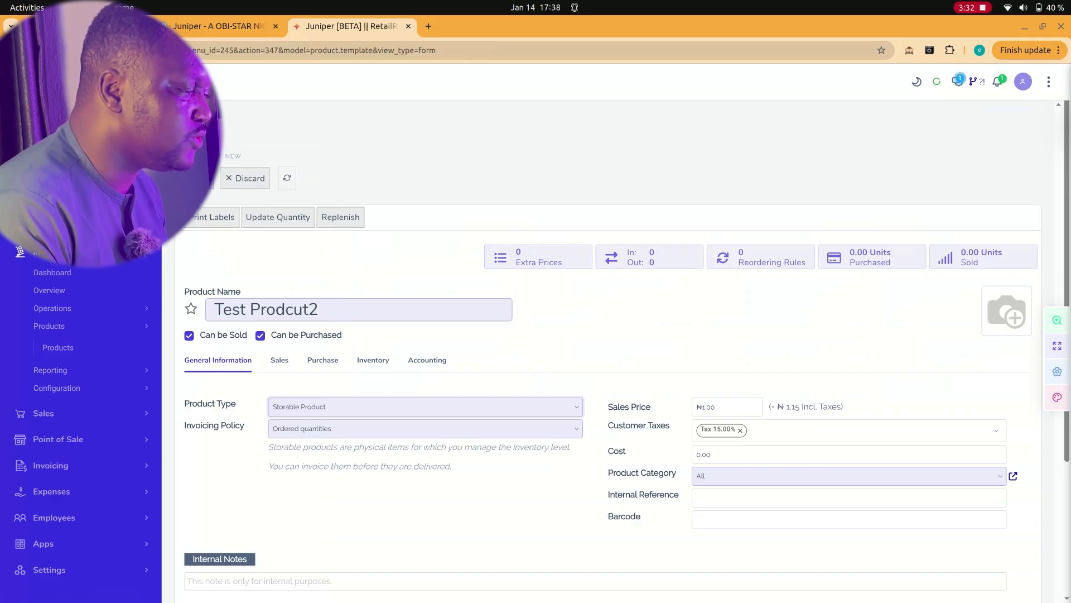
pyautogui.click(426, 429)
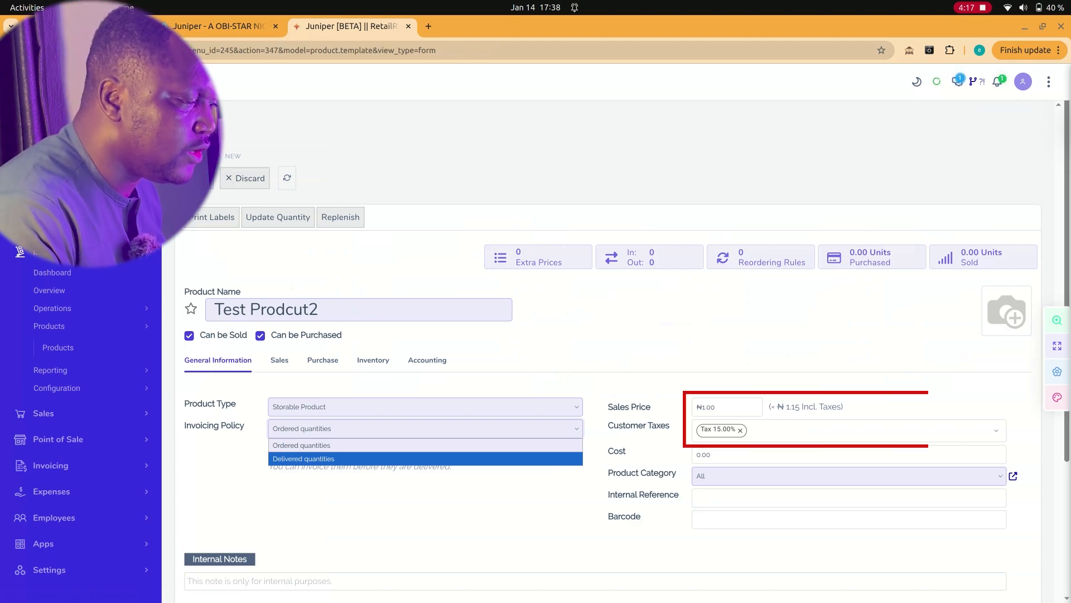
pyautogui.press('Escape')
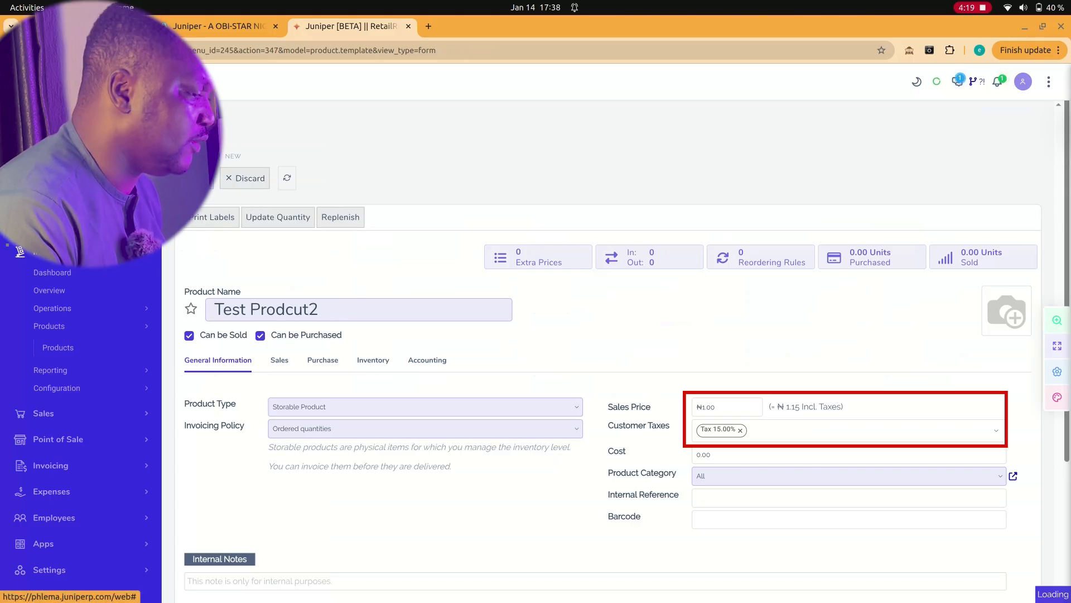
# Remove the "Tax 15.00%" customer tax from the product and set its cost to 1000
pyautogui.click(741, 430)
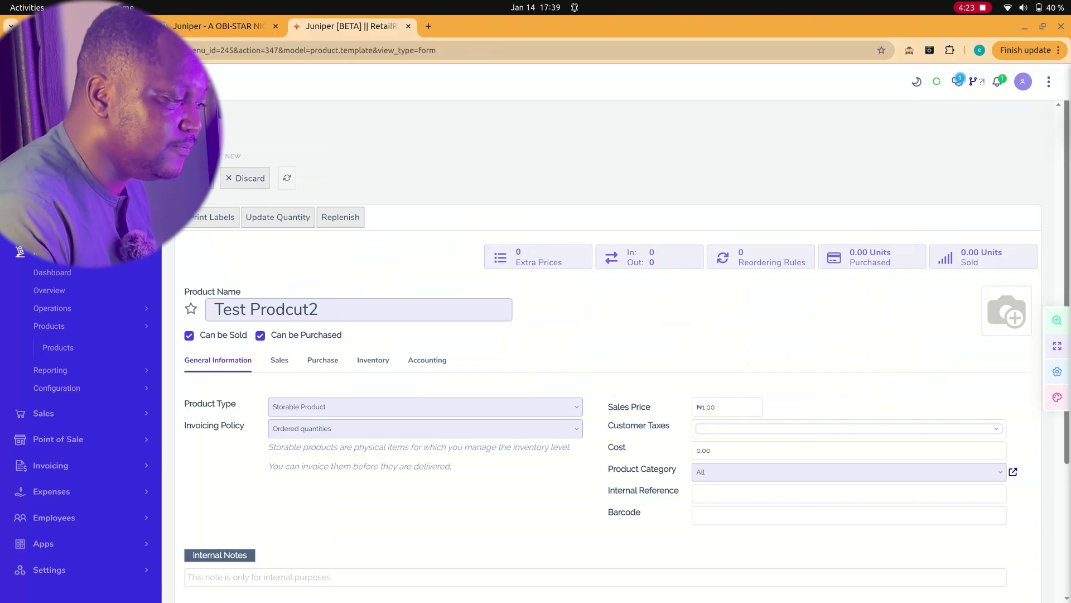
pyautogui.click(740, 429)
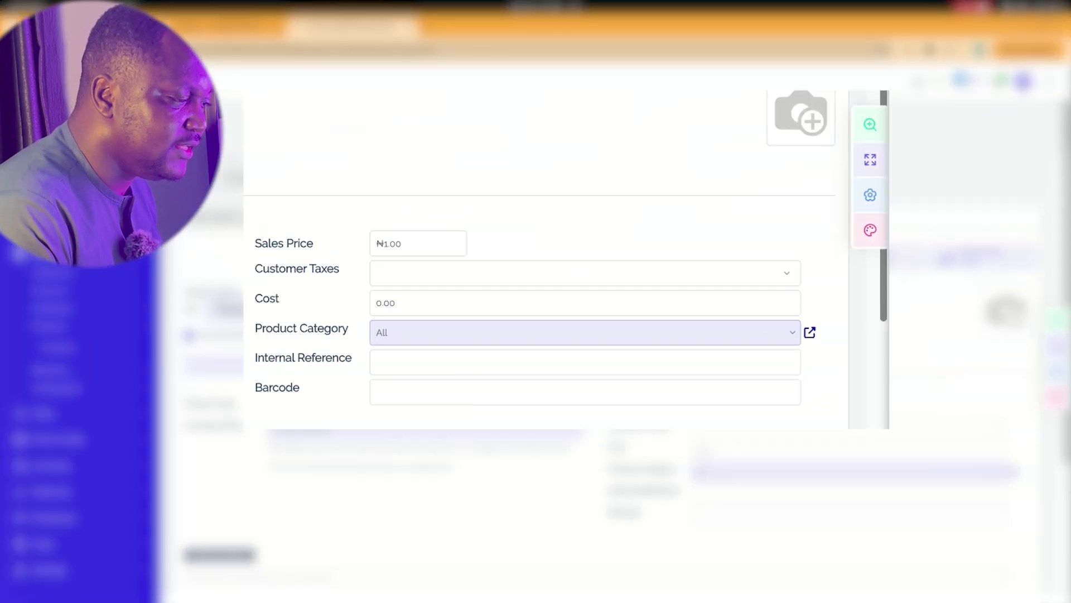
pyautogui.click(378, 303)
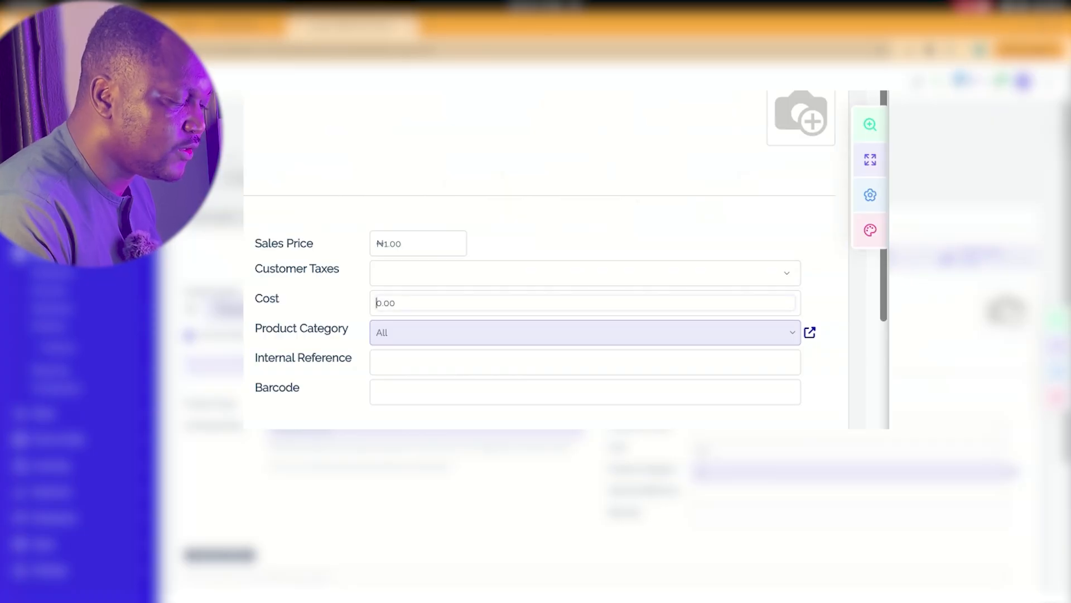
pyautogui.click(395, 303)
pyautogui.hotkey('ctrl', 'a')
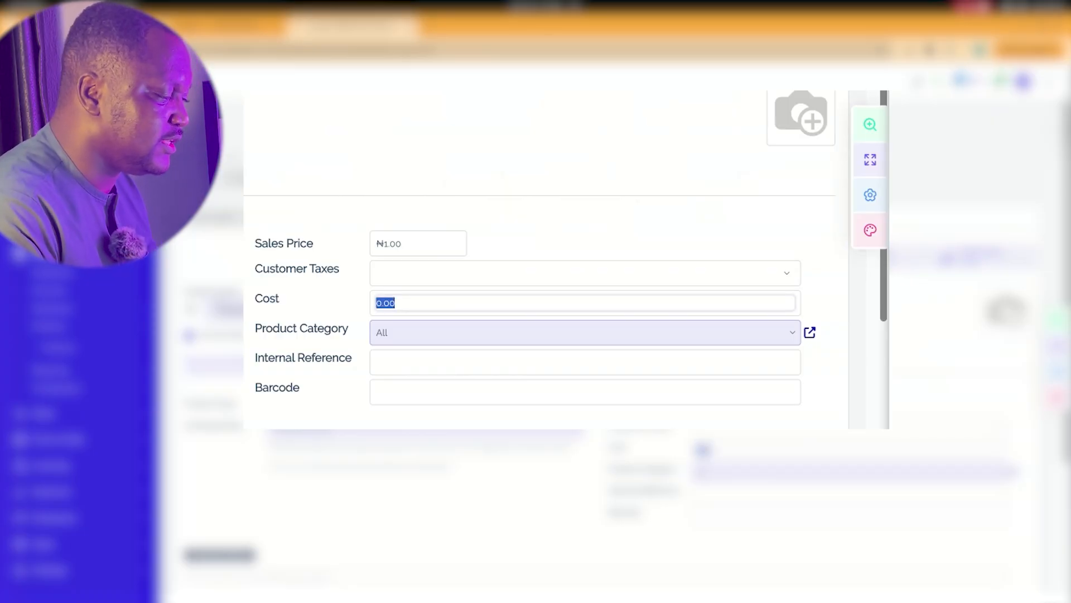
pyautogui.write('1000')
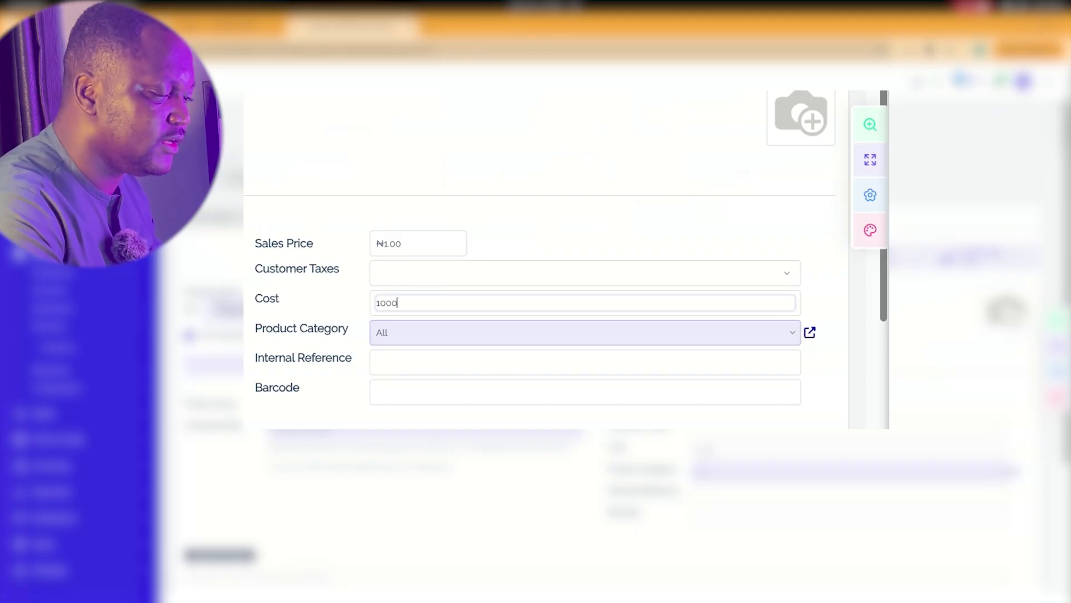
# Set the product's sales price to ₦1150
pyautogui.click(403, 244)
pyautogui.press('BackSpace')
pyautogui.press('BackSpace')
pyautogui.press('BackSpace')
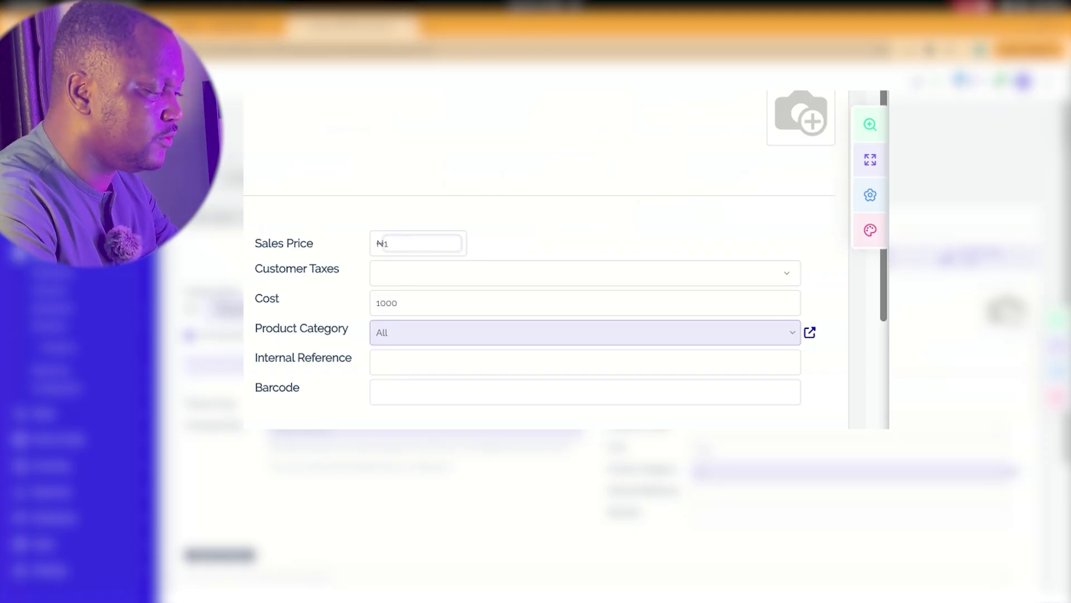
pyautogui.write('5')
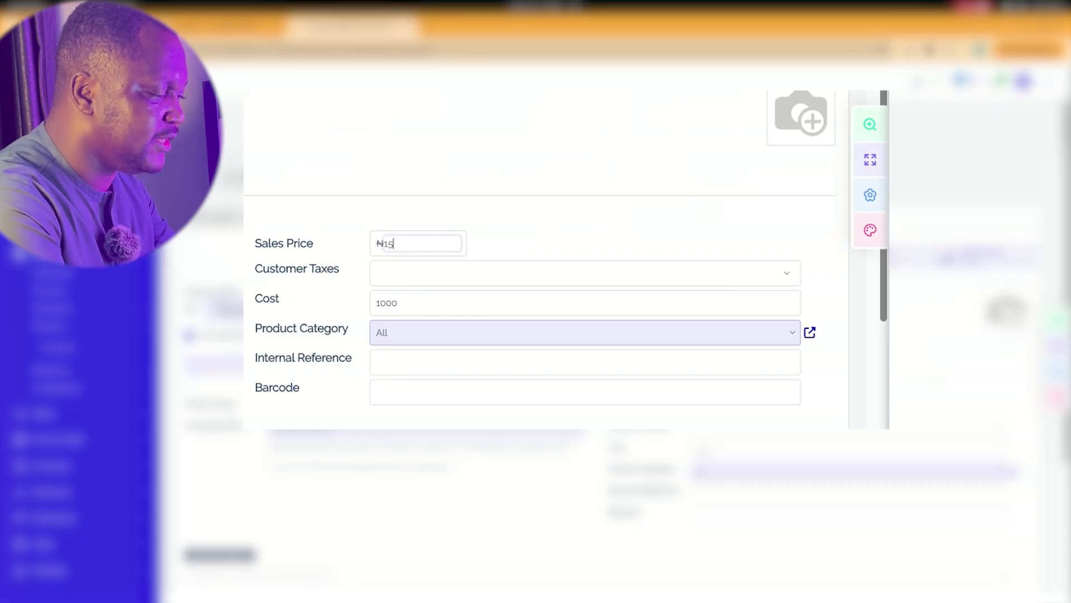
pyautogui.press('BackSpace')
pyautogui.write('1500')
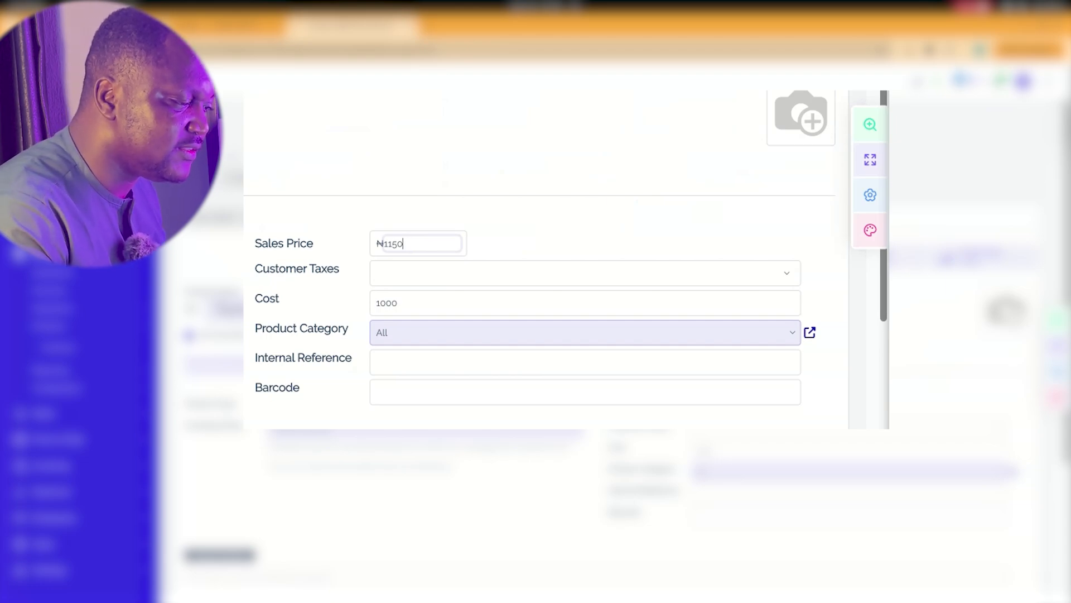
# Create a new product category named "drug" and assign it to the product
pyautogui.scroll(-1, 530, 307)
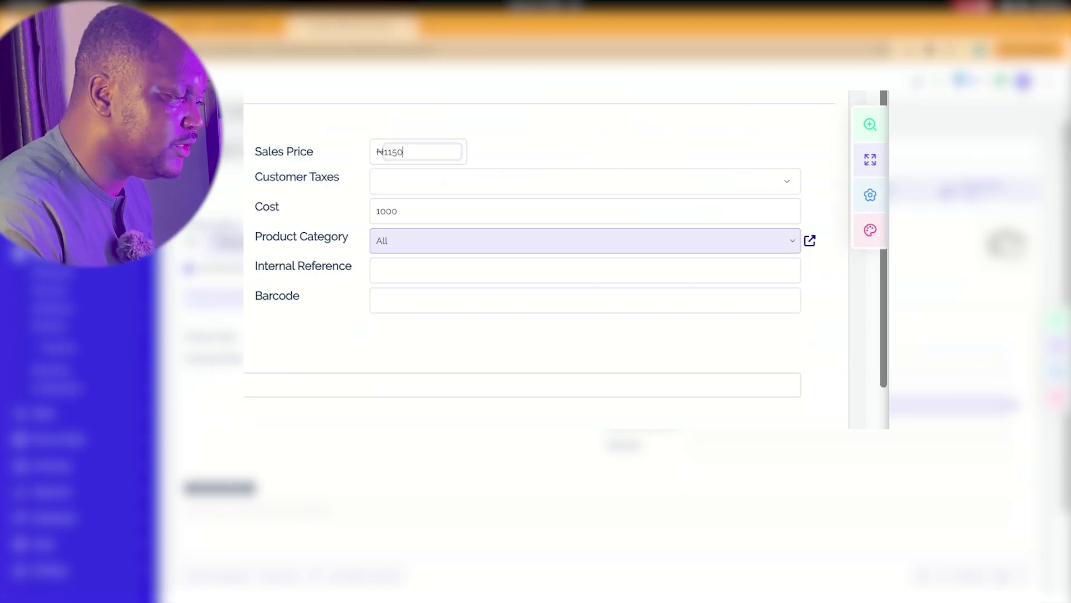
pyautogui.click(382, 241)
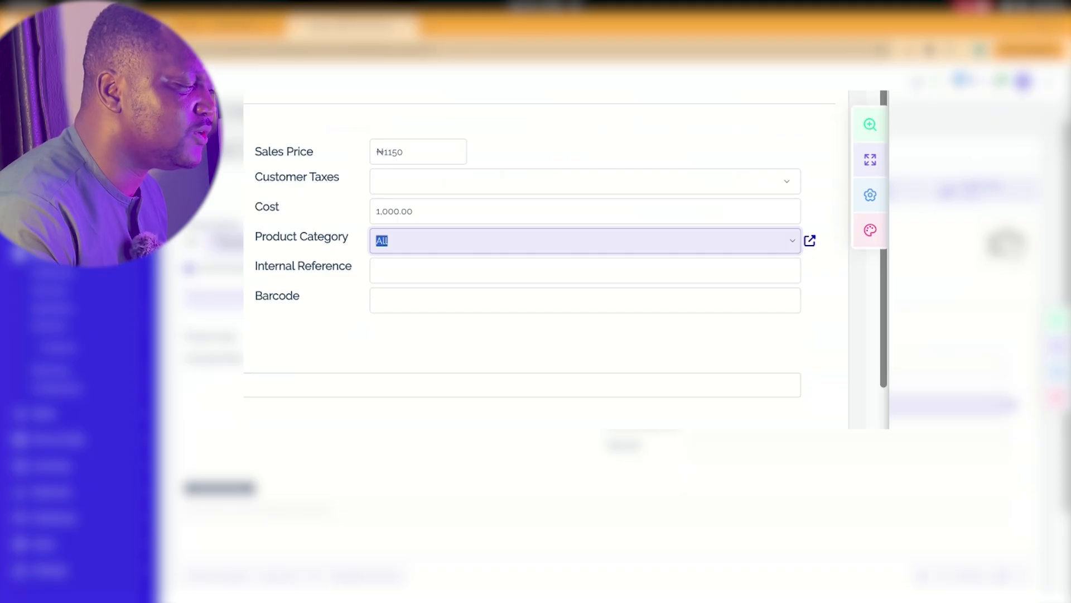
pyautogui.press('Down')
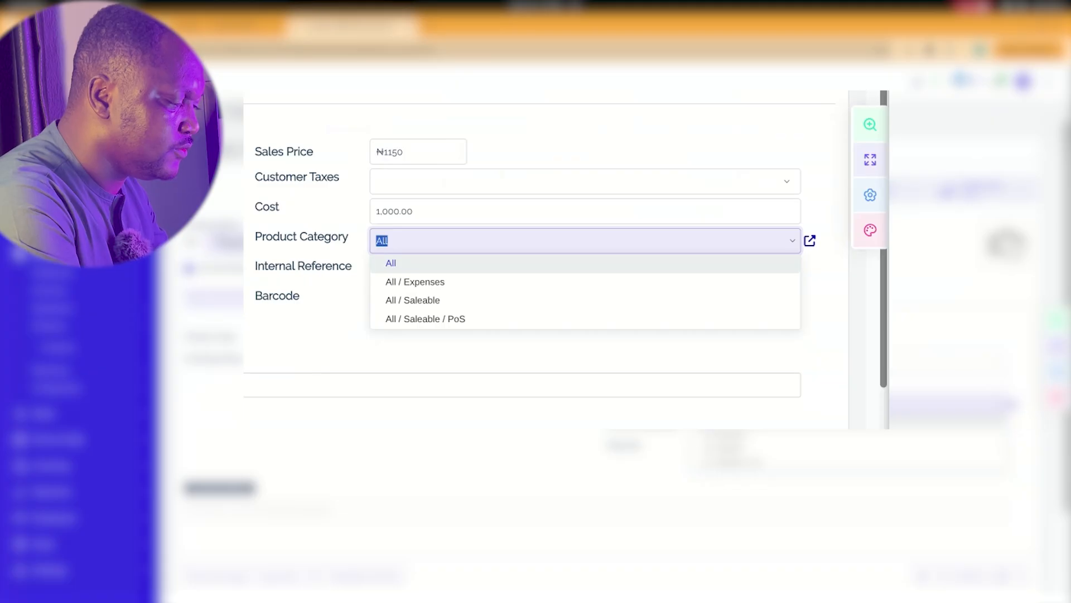
pyautogui.write('dr')
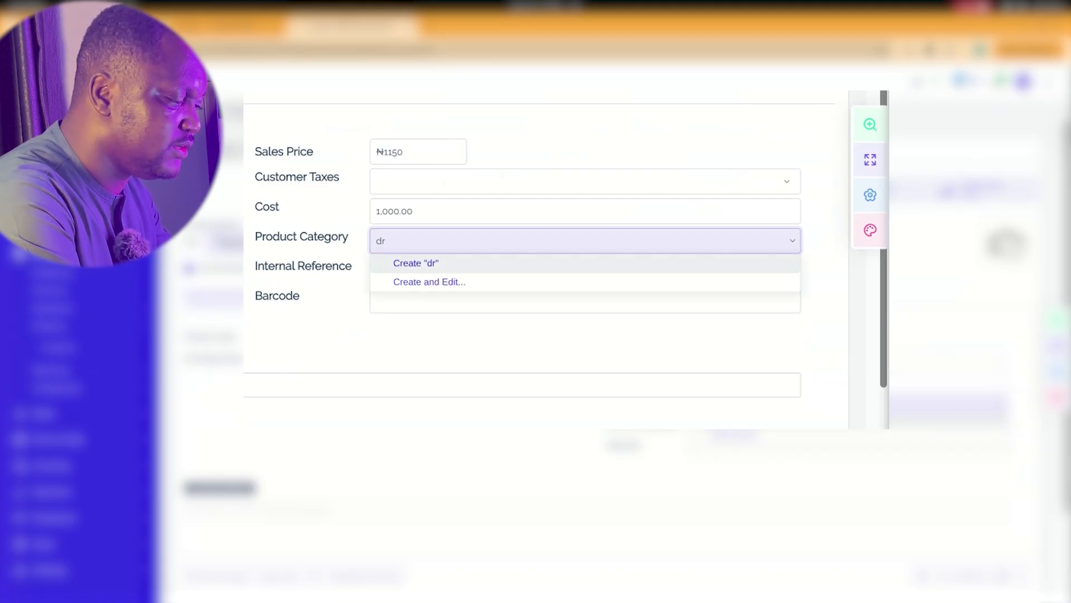
pyautogui.write('ug')
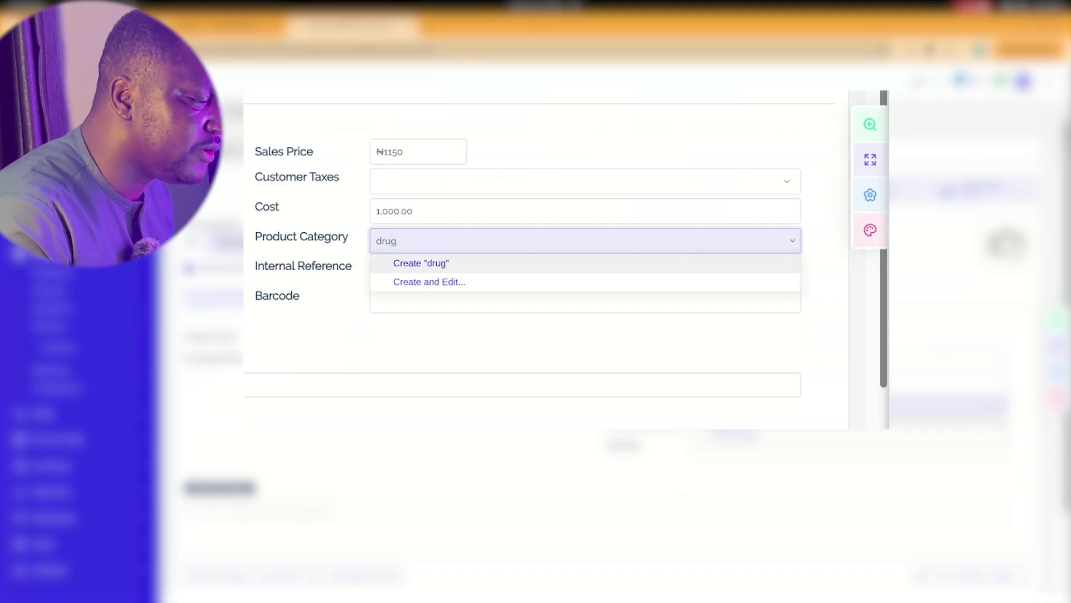
pyautogui.press('Return')
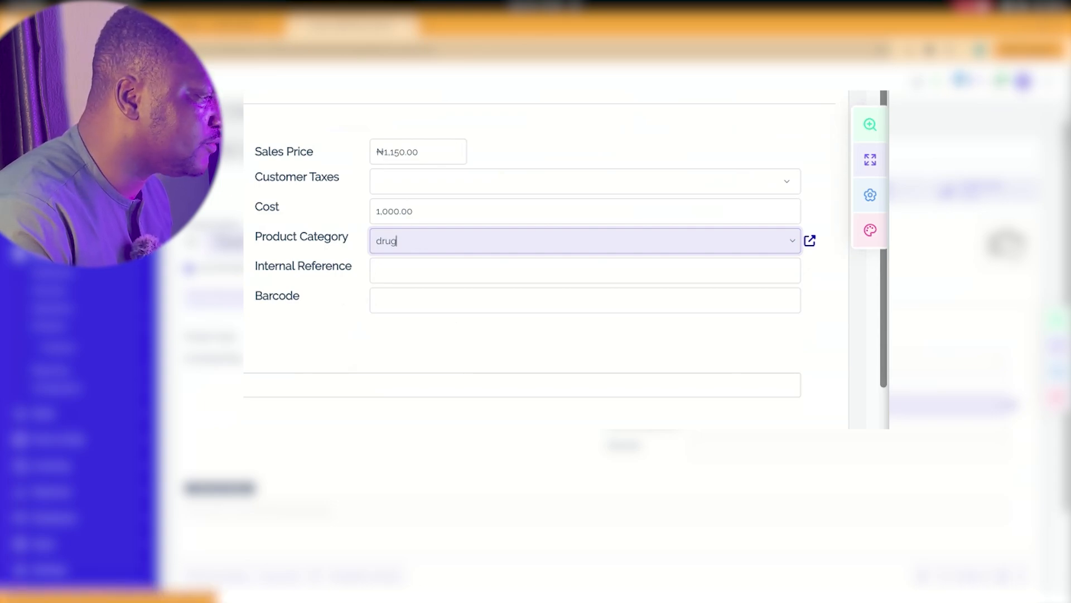
# Update the product's quantity on hand to 12 and apply the change
pyautogui.scroll(2, 536, 251)
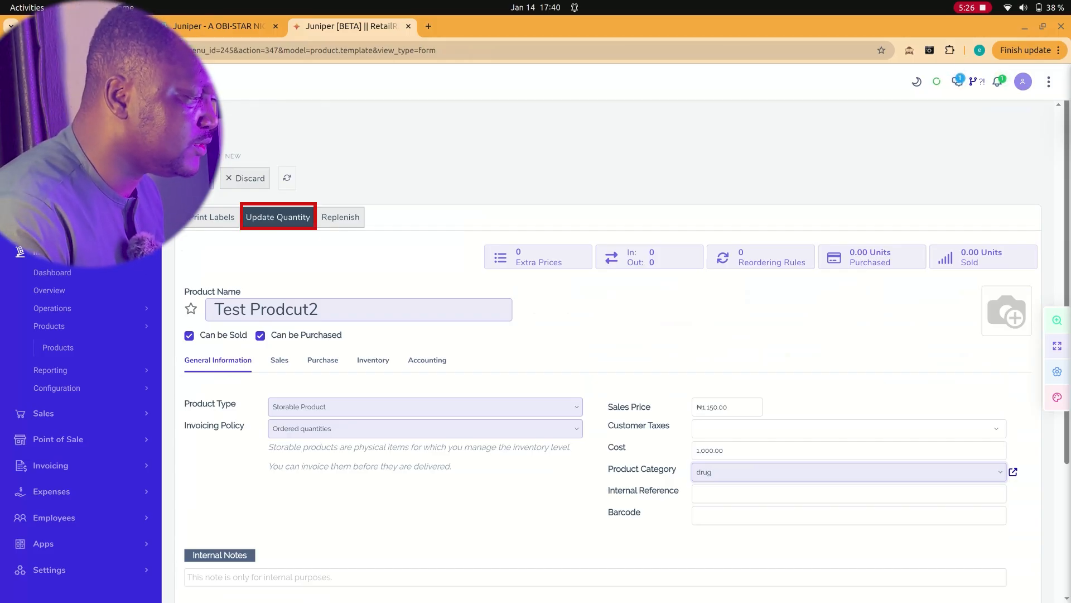
pyautogui.click(278, 217)
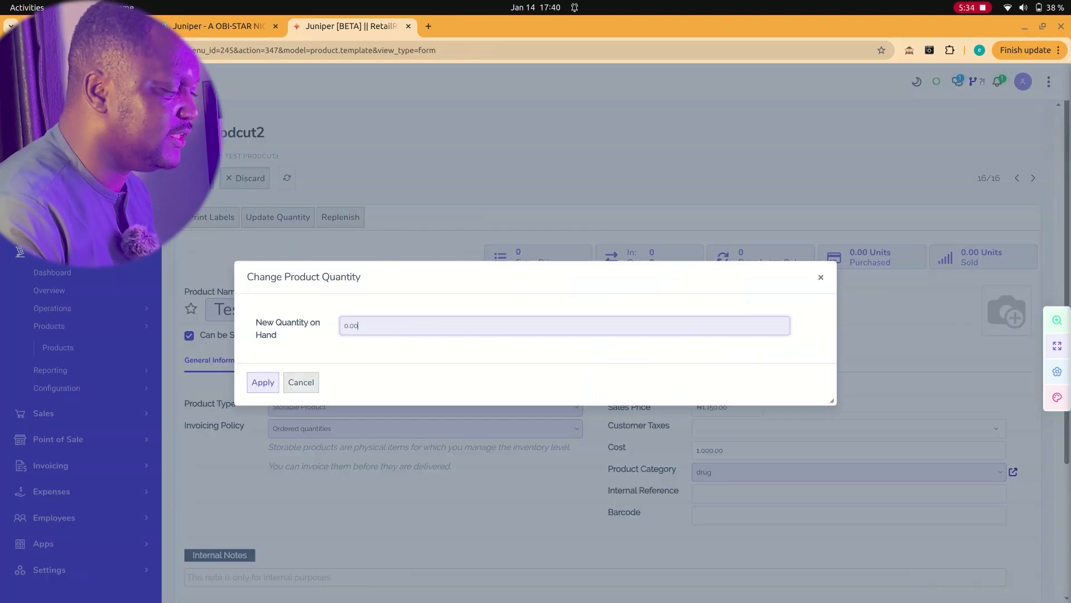
pyautogui.hotkey('ctrl', 'a')
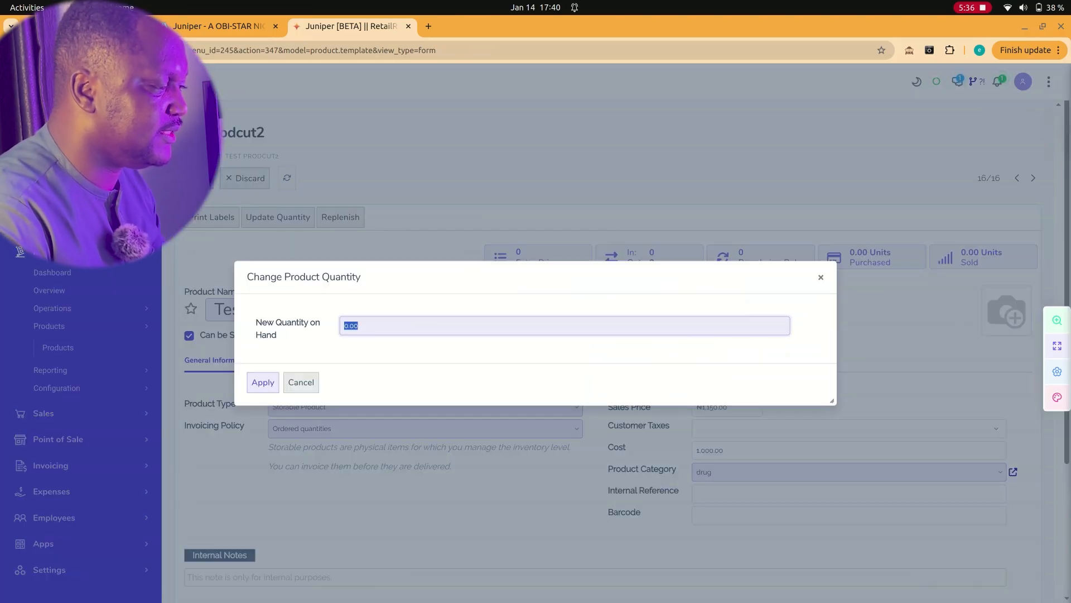
pyautogui.write('12')
pyautogui.press('Return')
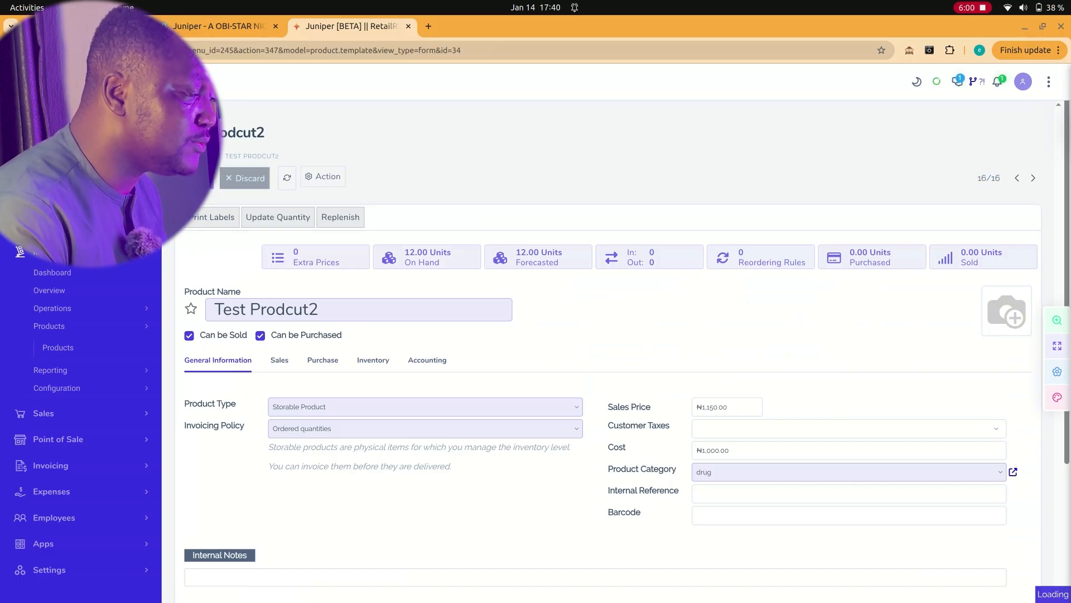
# Save the product record and return to the overview of all products
pyautogui.click(199, 178)
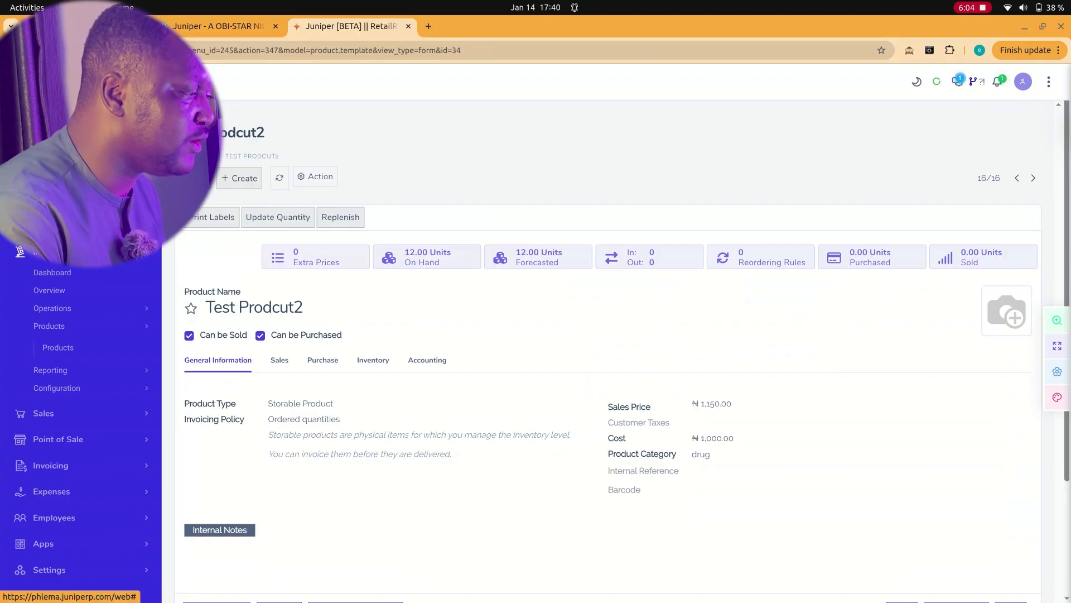
pyautogui.click(199, 157)
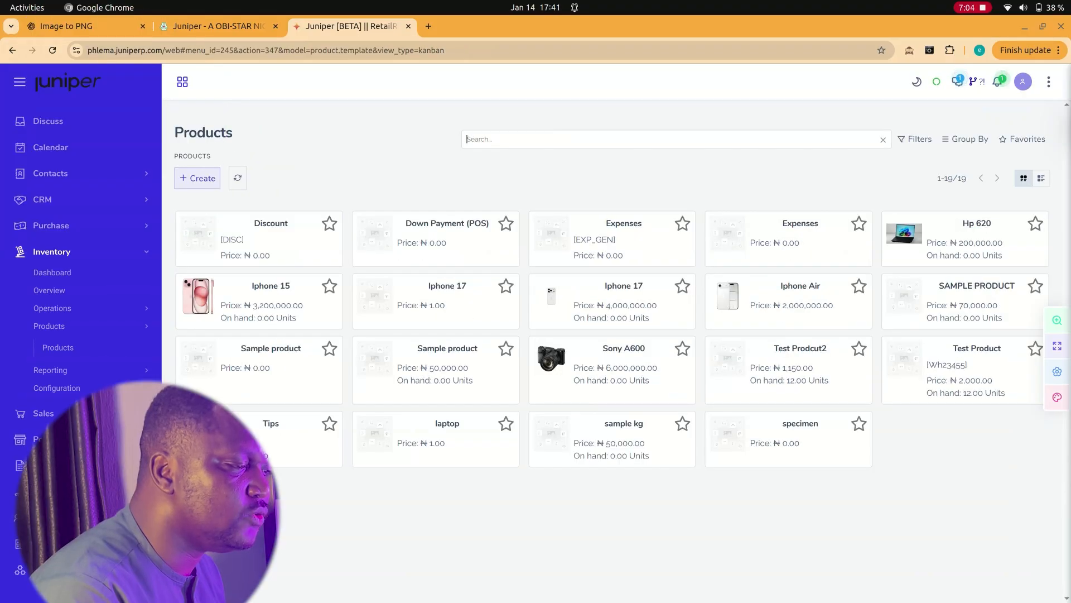